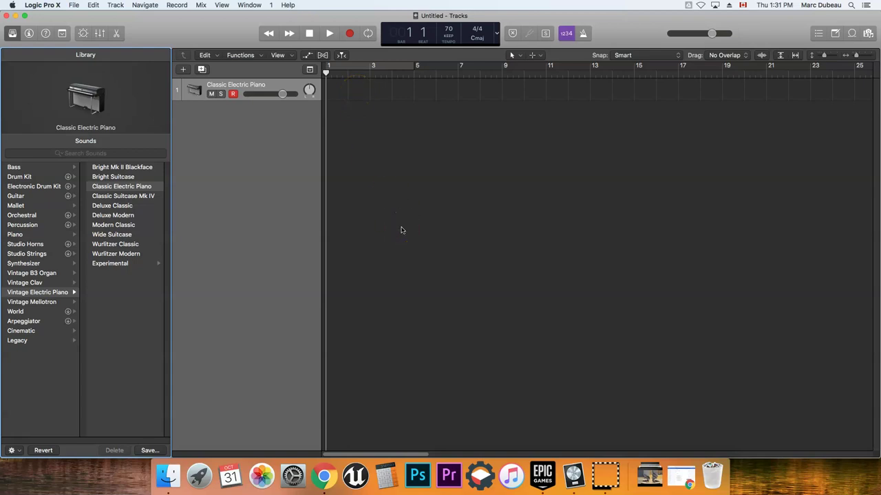
Step: Open 'Crowds - Time Lapse No sound.mp4' from Downloads as the project movie, extracting its audio
left_click(73, 5)
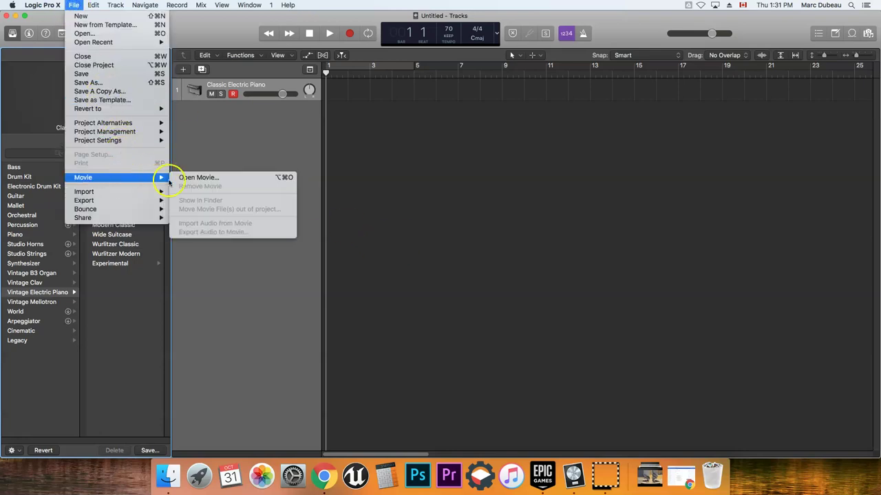
left_click(187, 179)
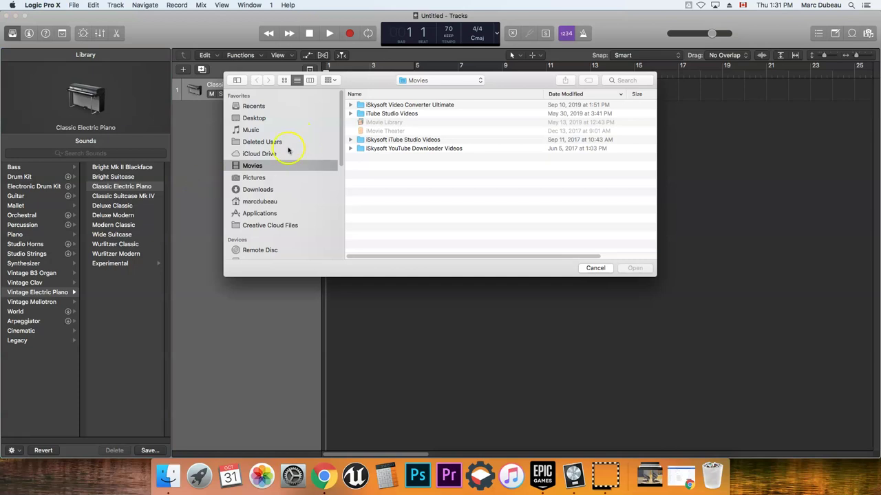
left_click(263, 192)
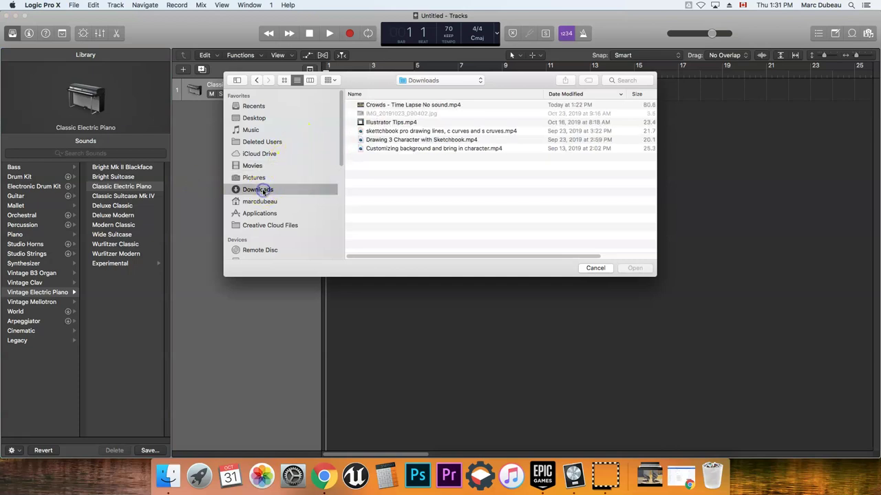
left_click(399, 106)
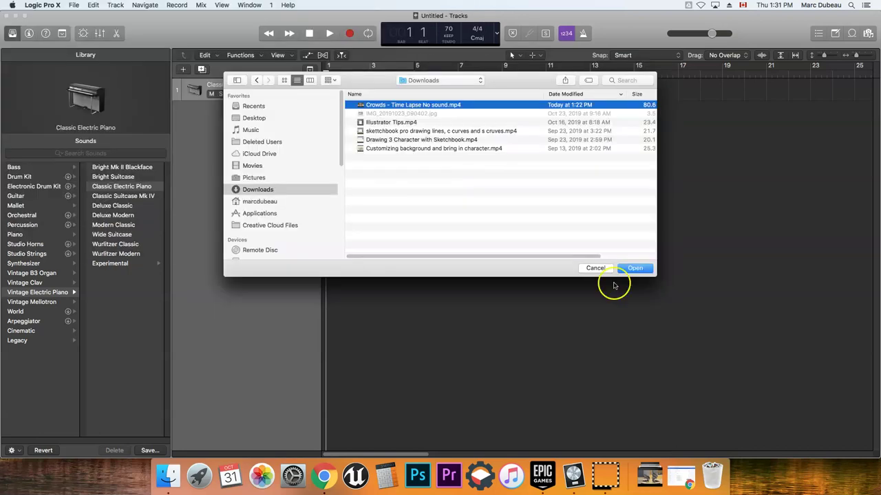
left_click(633, 268)
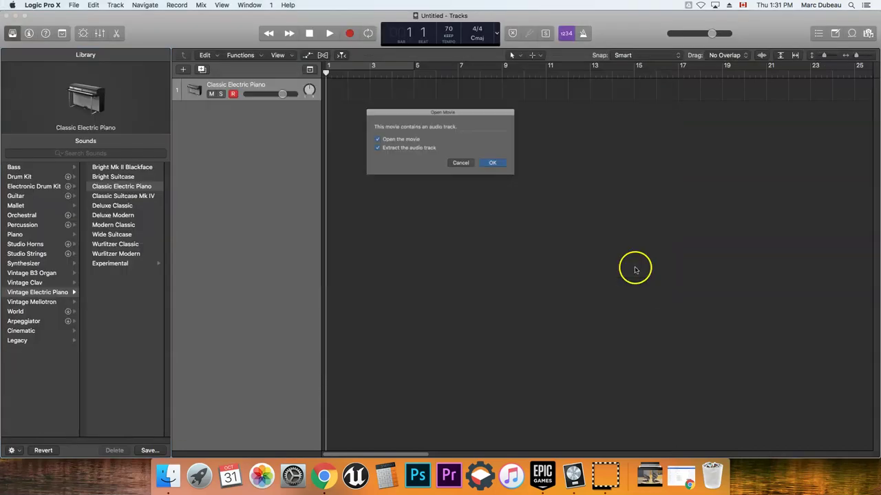
left_click(500, 166)
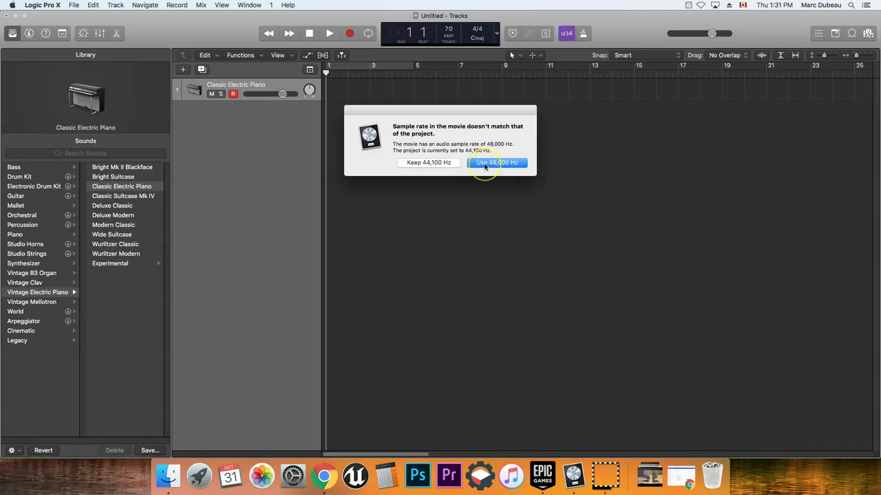
Step: Keep the project's 44,100 Hz sample rate and 25 fps frame rate for the movie
left_click(441, 163)
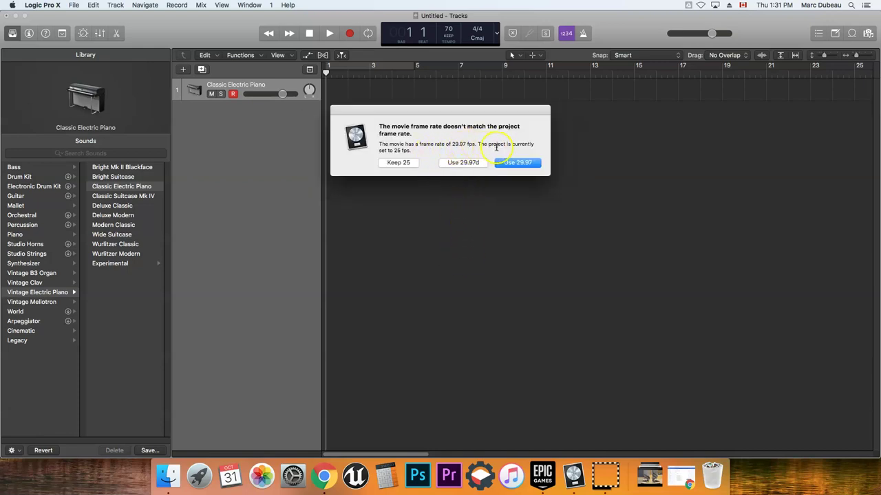
left_click(407, 163)
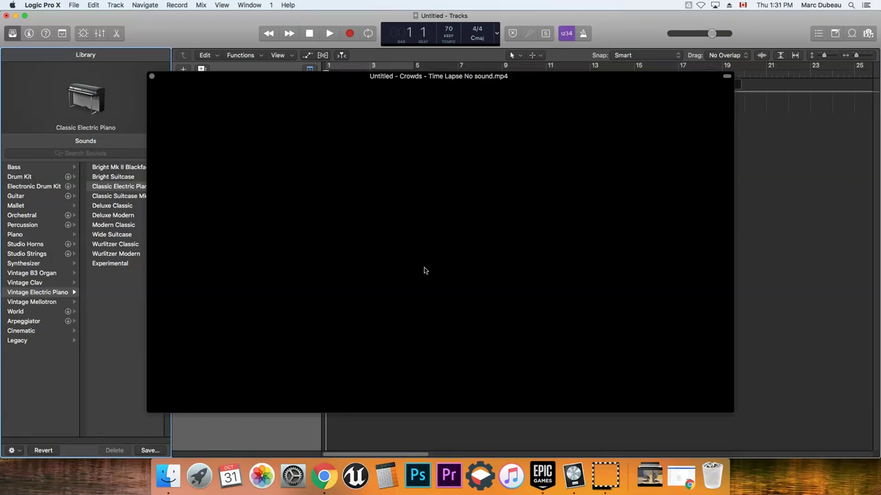
left_click(423, 274)
Step: Play the movie's opening seconds, then reveal the Crowds audio track with global tracks shown
left_click_drag(317, 78, 402, 89)
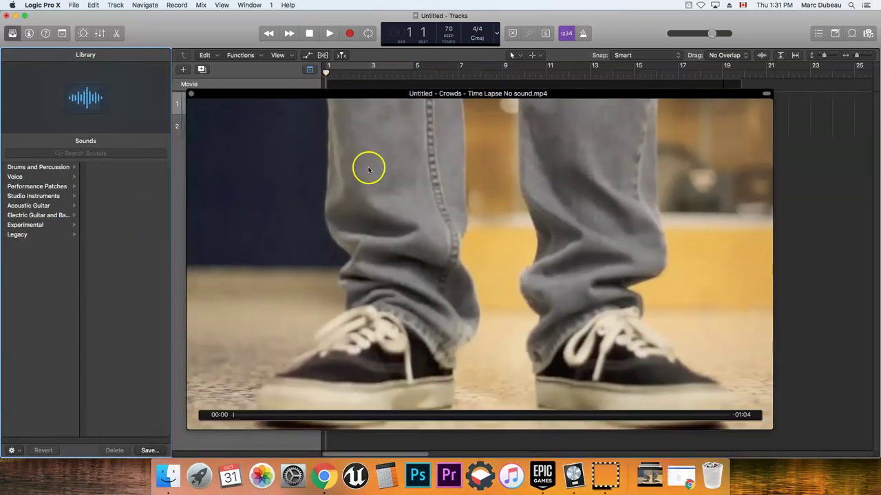
key("space")
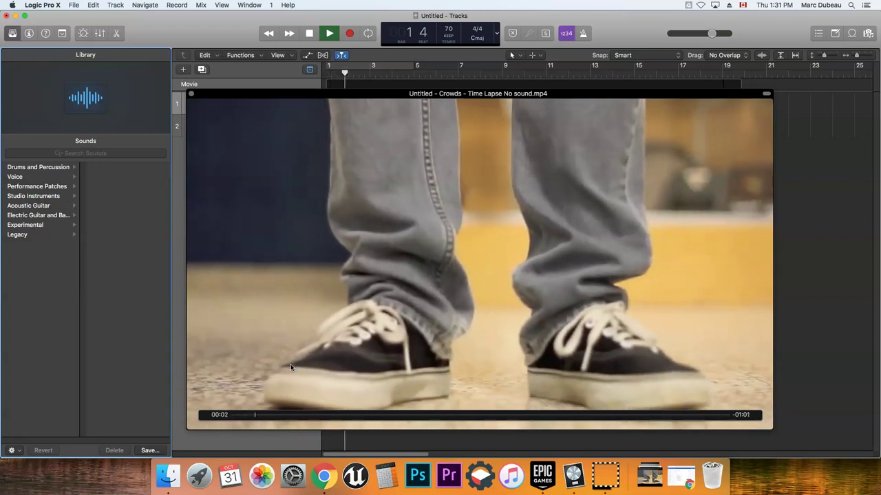
key("space")
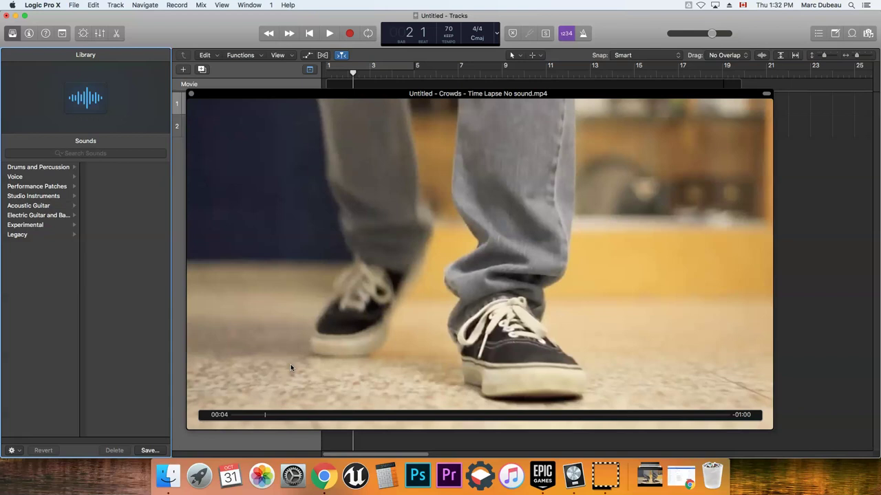
left_click_drag(336, 92, 343, 120)
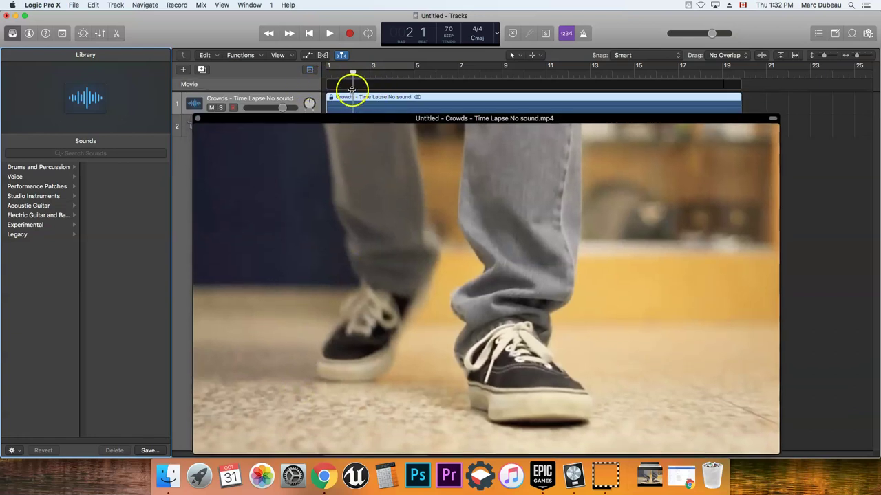
left_click(310, 72)
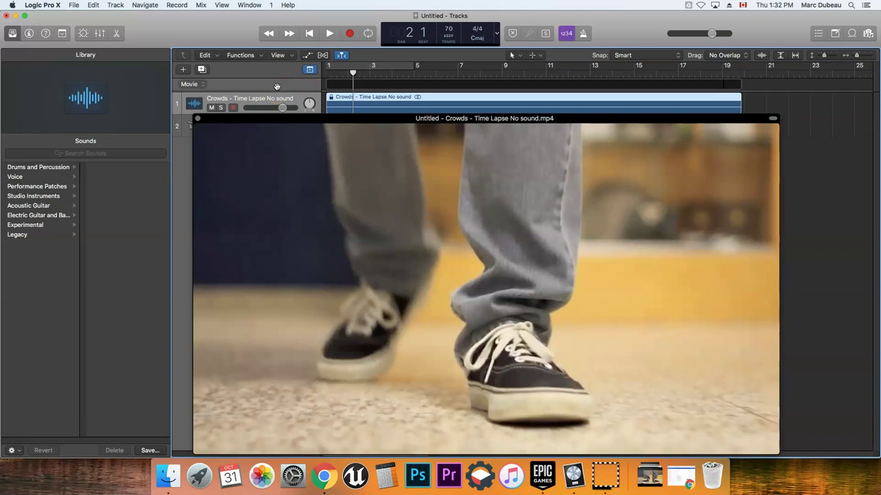
Step: Add Marker and Signature global tracks, then scrub the playhead to around bar 3
key("alt+g")
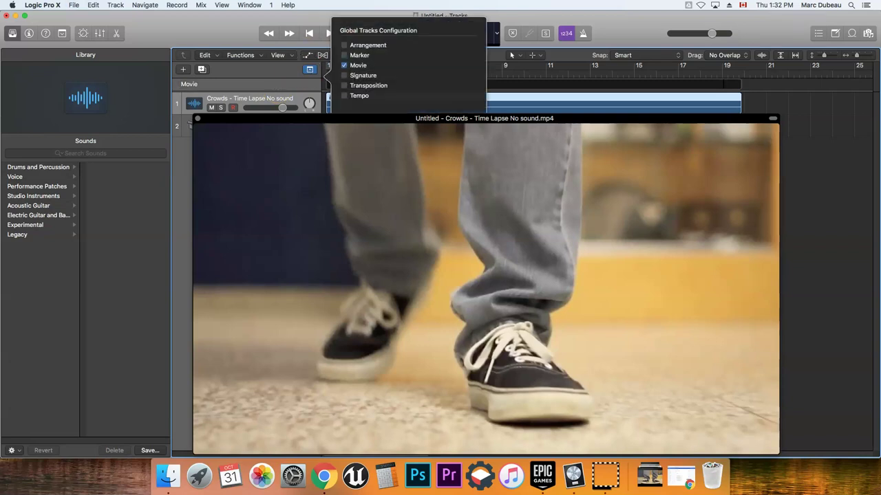
left_click(344, 55)
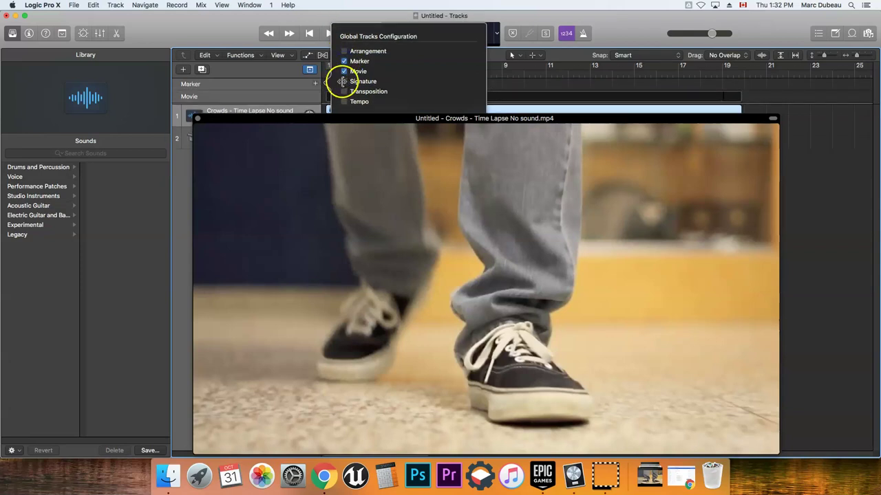
left_click(344, 82)
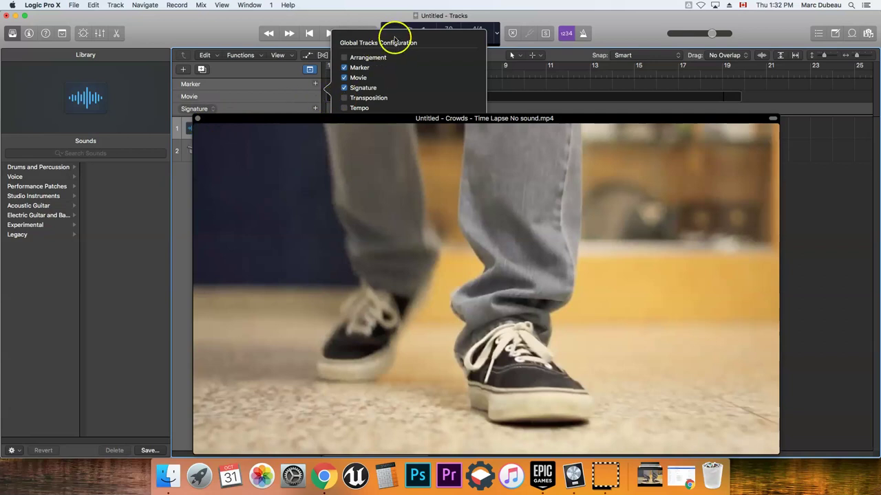
left_click(292, 89)
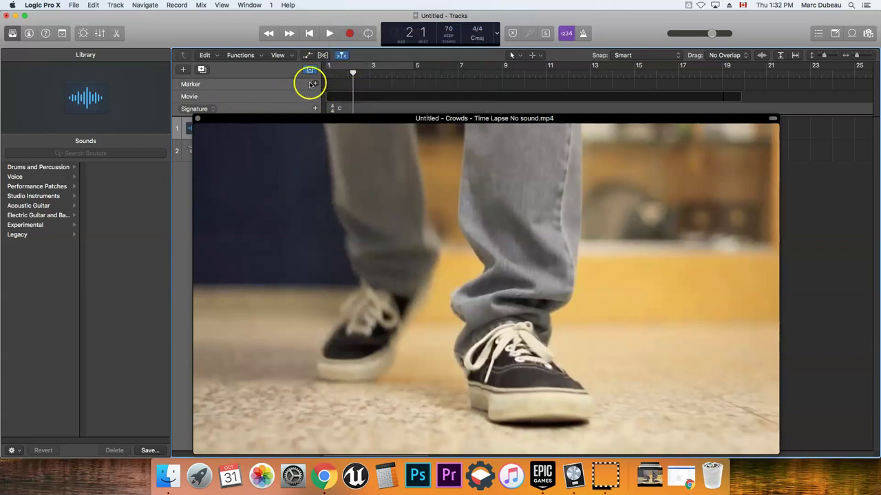
left_click_drag(352, 73, 387, 74)
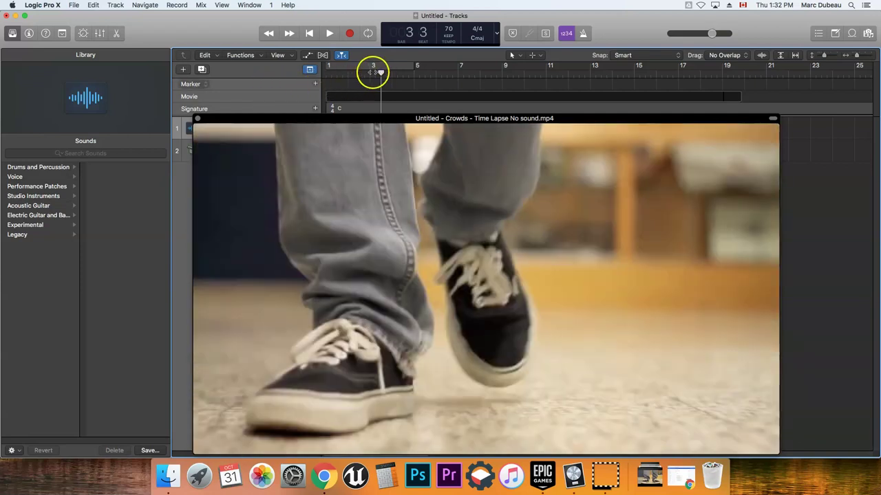
Step: Add a marker near bar 4 and rename it SOFT music
left_click_drag(383, 71, 386, 71)
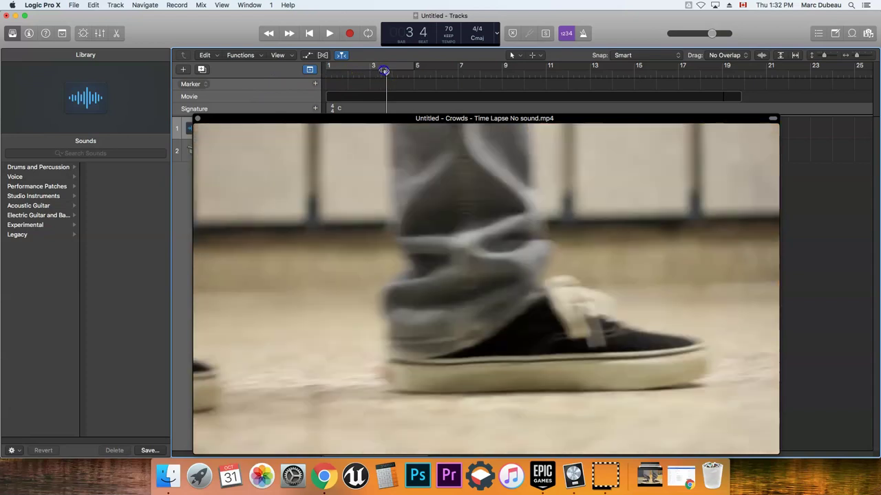
left_click(315, 83)
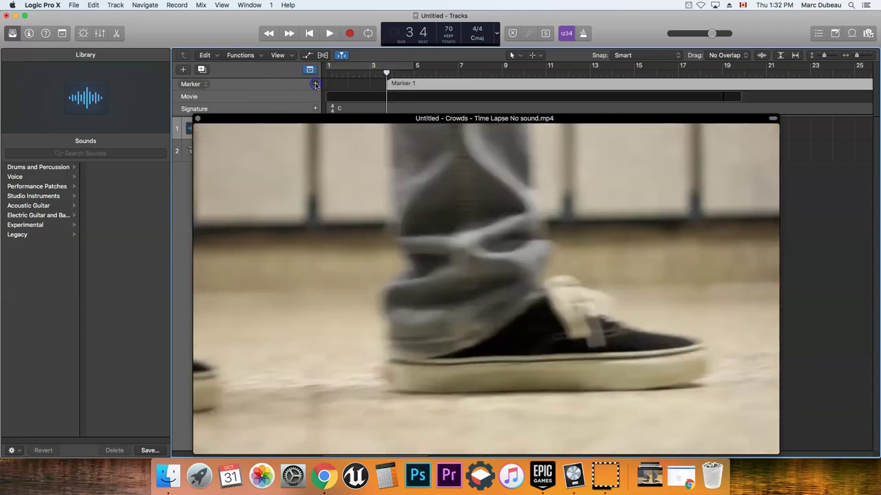
double_click(408, 82)
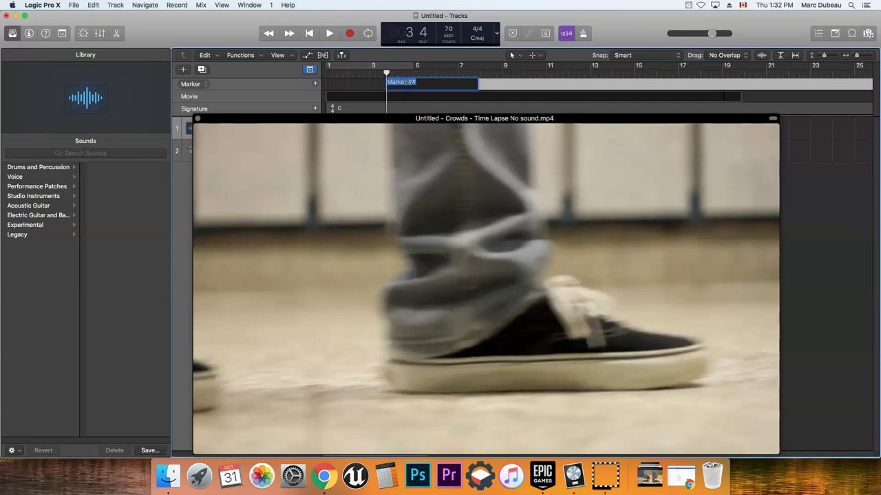
type("SOFT music")
Step: Add a second marker, Marker 2, at bar 5
mouse_move(388, 72)
left_mouse_down()
mouse_move(409, 72)
mouse_move(399, 75)
left_mouse_up()
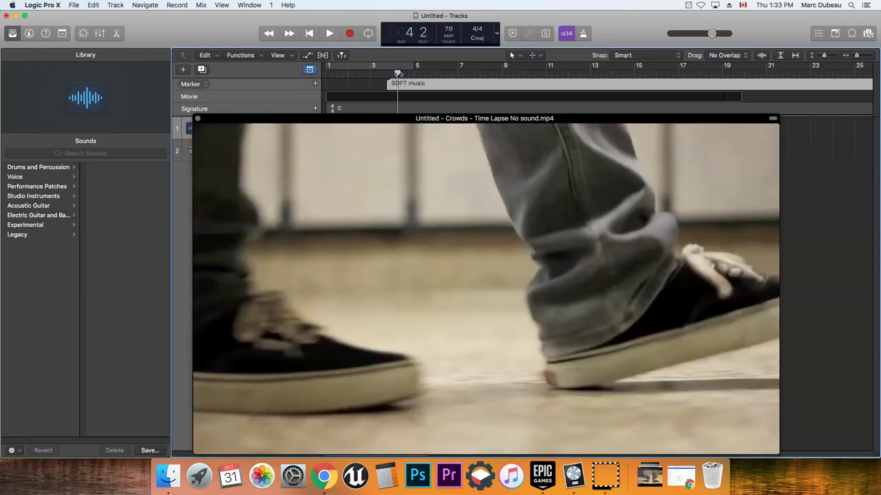
left_click(315, 83)
left_click_drag(398, 71, 412, 71)
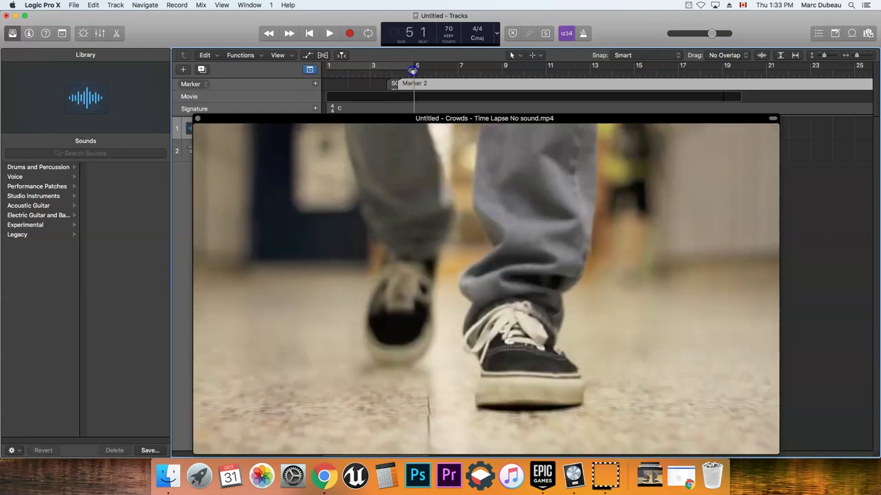
mouse_move(425, 254)
mouse_move(570, 283)
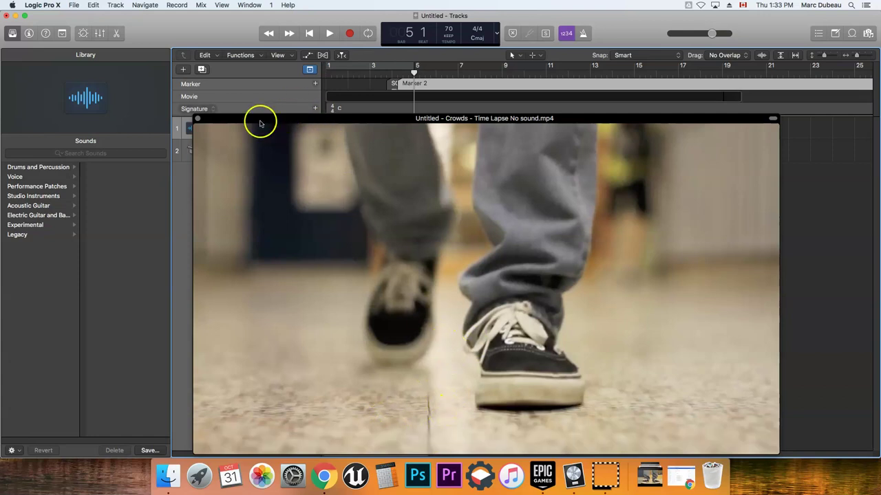
Step: Close the floating movie window and drag the playhead back to bar 1
left_click_drag(259, 124, 277, 213)
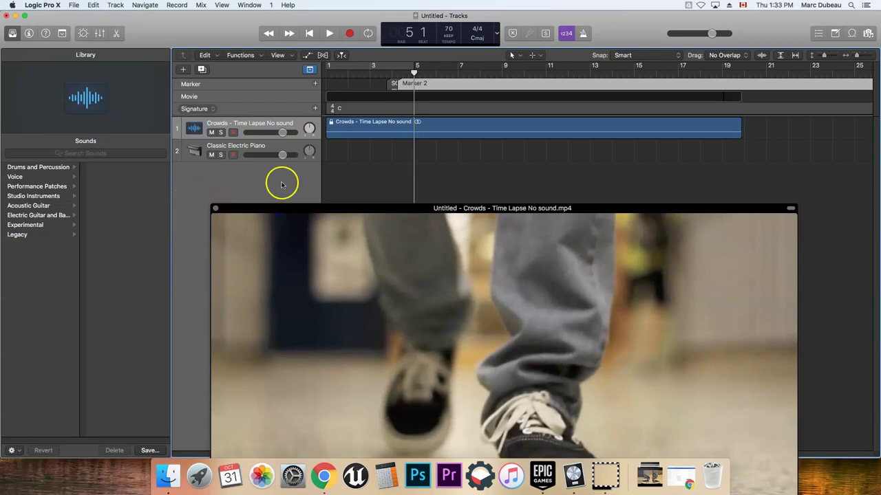
left_click_drag(413, 69, 386, 75)
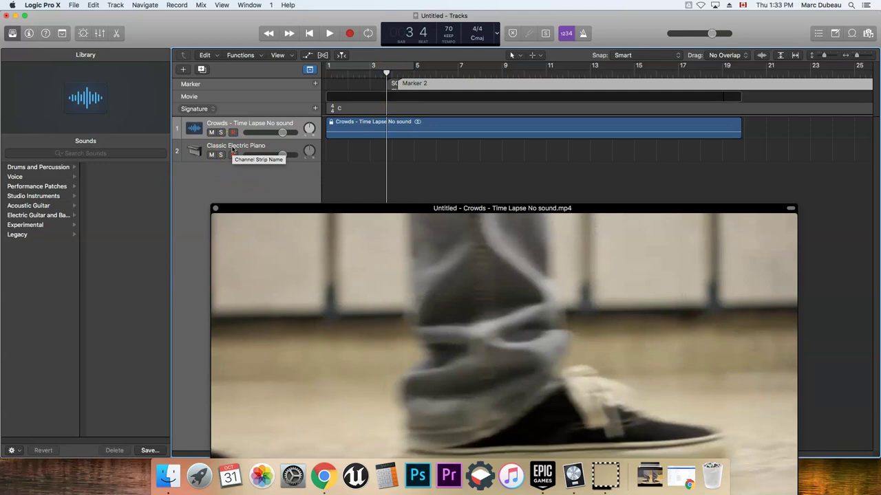
key("super+4")
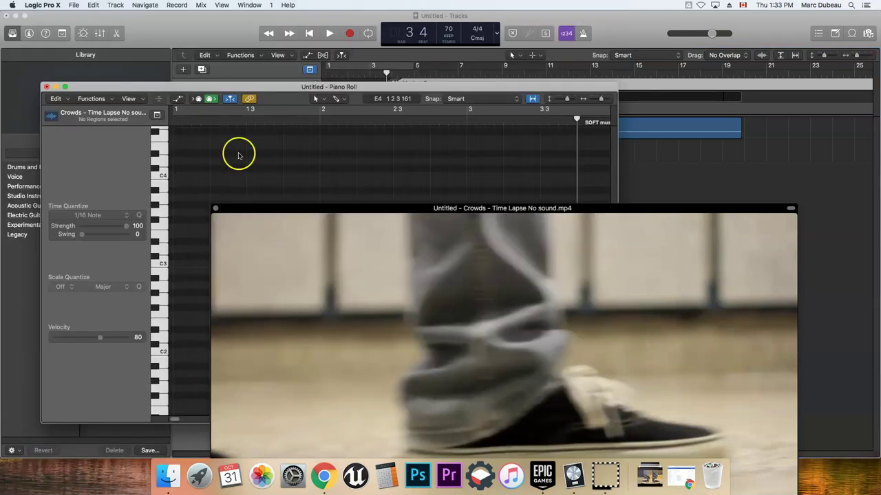
left_click(215, 208)
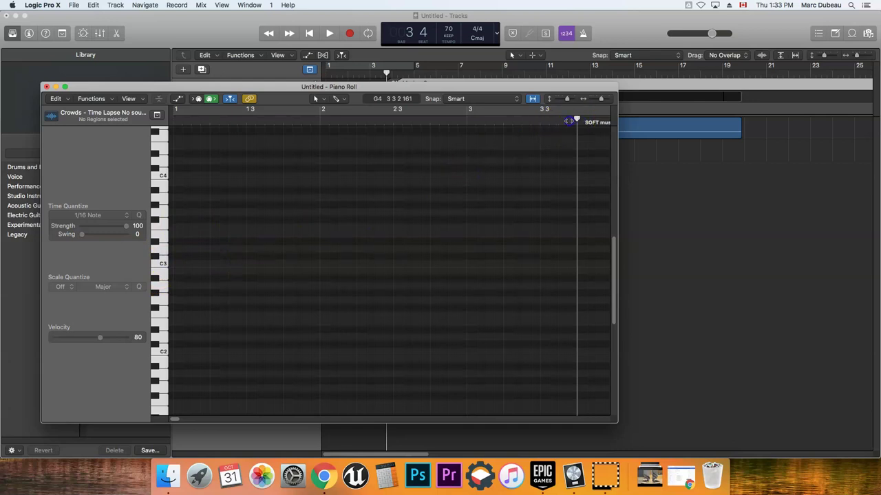
left_click_drag(576, 121, 201, 145)
left_click(46, 87)
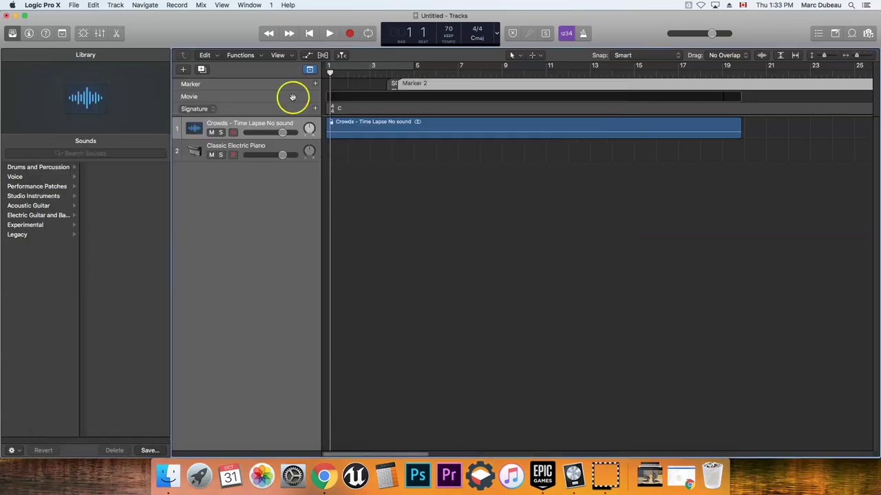
Step: Drag a 12 String Dream loop from the Loop Browser onto track 2 at bar 4
left_click(852, 33)
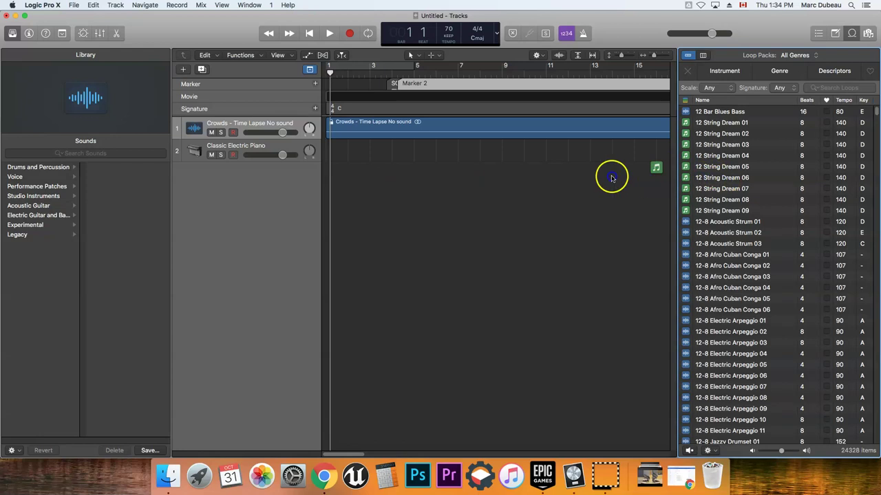
mouse_move(612, 179)
left_mouse_down()
mouse_move(433, 159)
mouse_move(452, 161)
mouse_move(456, 200)
mouse_move(461, 126)
mouse_move(359, 98)
left_mouse_up()
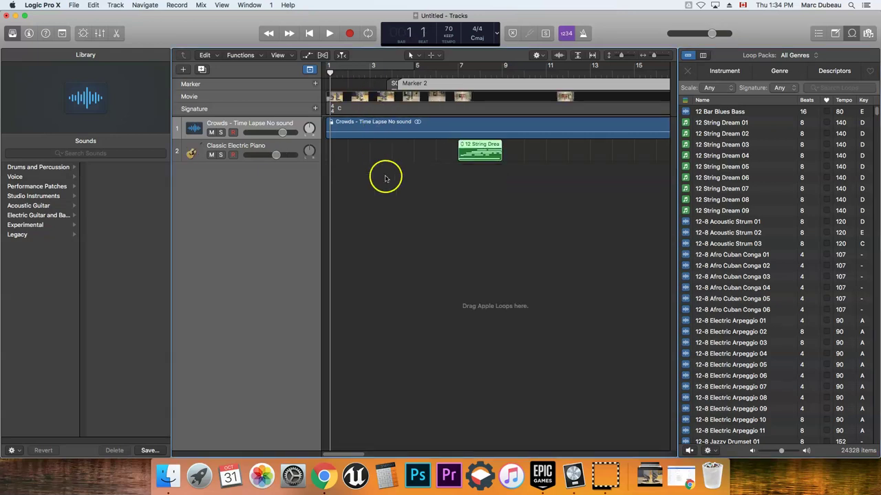
left_click_drag(468, 151, 404, 151)
Step: Play the loop from bar 4, then bring the movie window back
key("space")
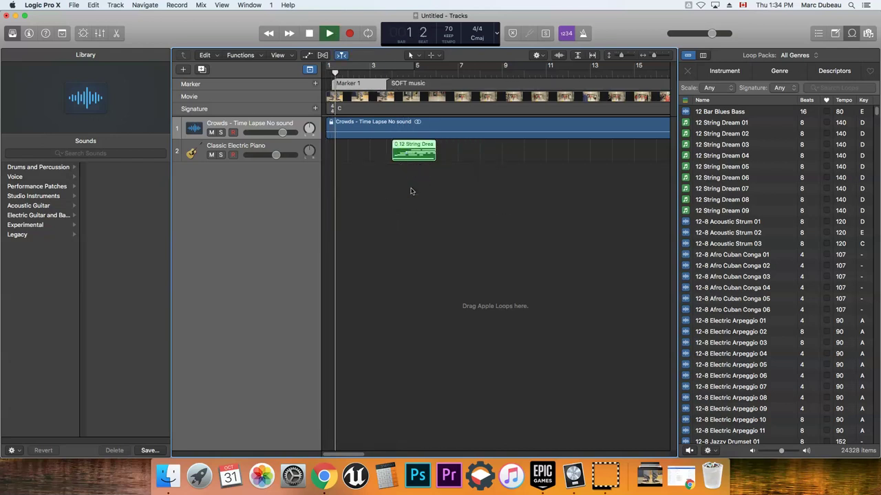
left_click(388, 72)
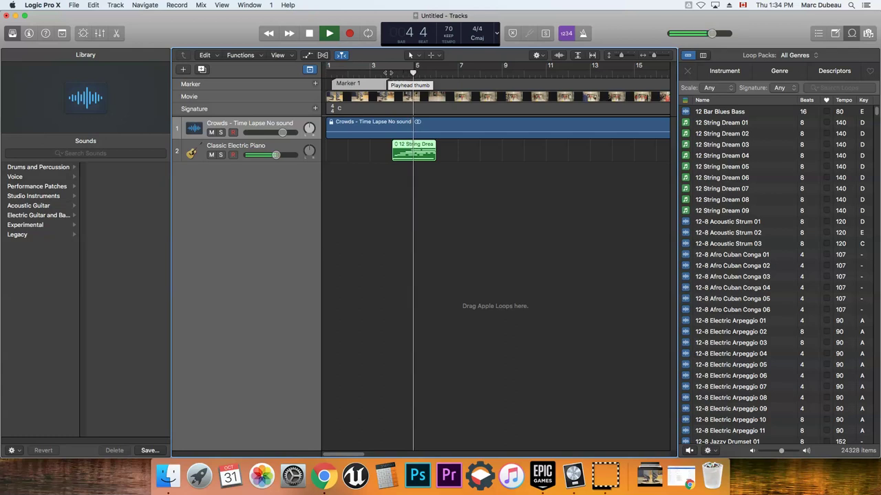
key("space")
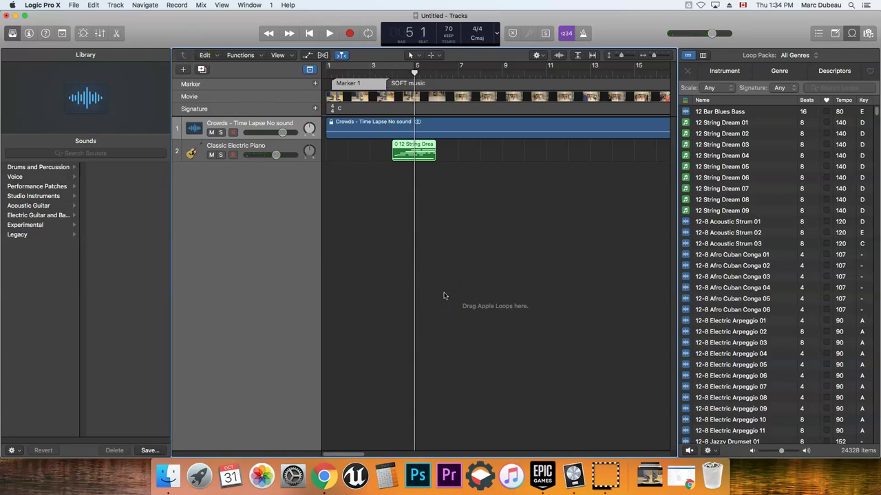
key("alt+super+3")
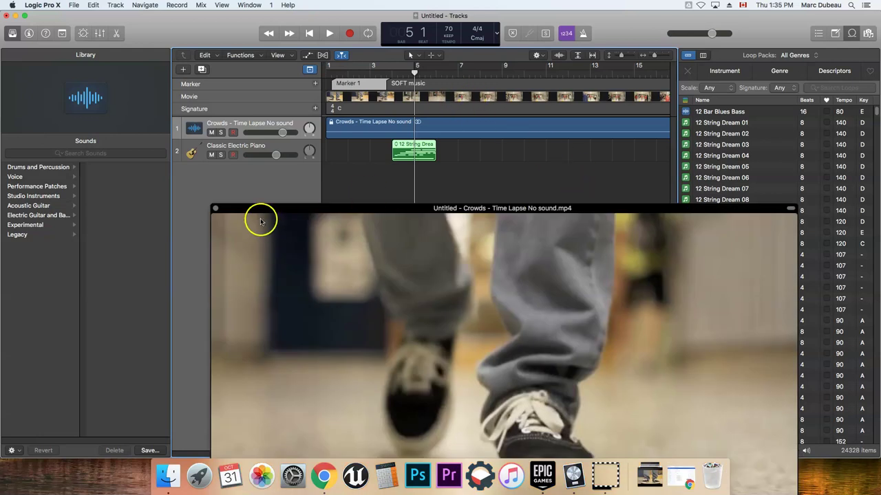
Step: Play from bar 4 with the movie, then trim the 12 String Dream region to end near bar 5
left_click_drag(278, 210, 267, 180)
left_click_drag(413, 73, 394, 75)
key("space")
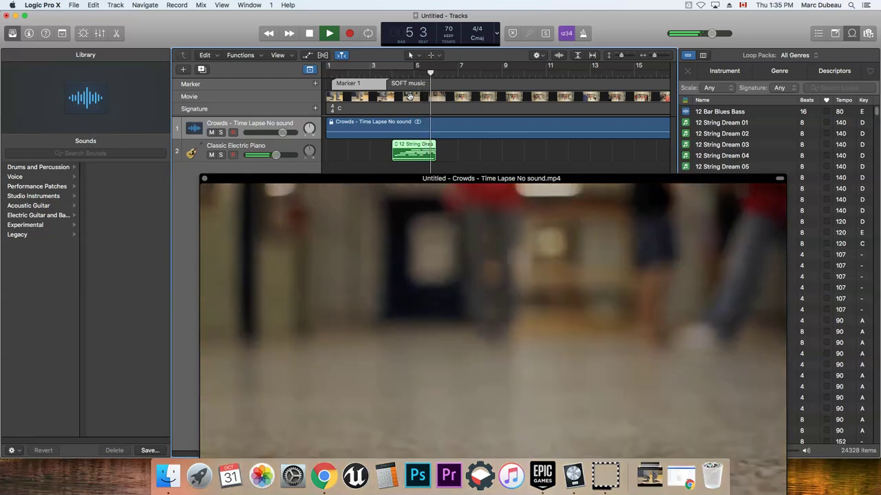
key("space")
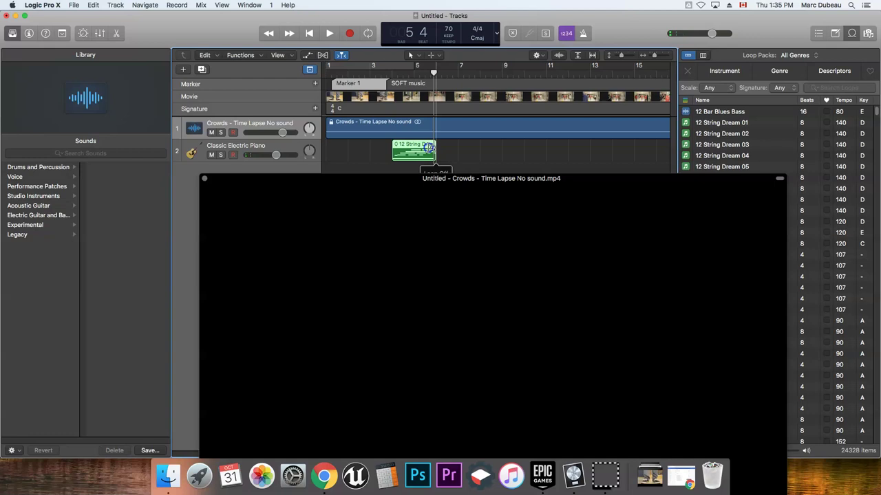
left_click_drag(435, 155, 430, 155)
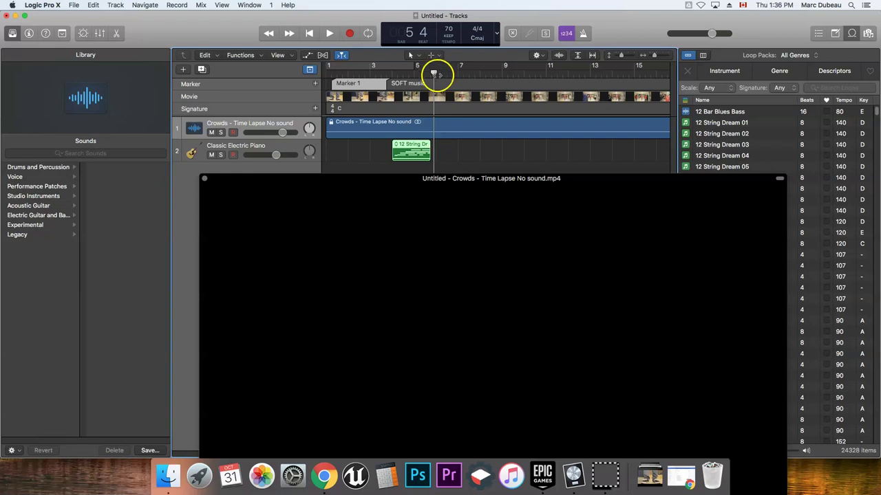
Step: Create a third track: a Software Instrument with the default Classic Electric Piano patch
left_click(183, 70)
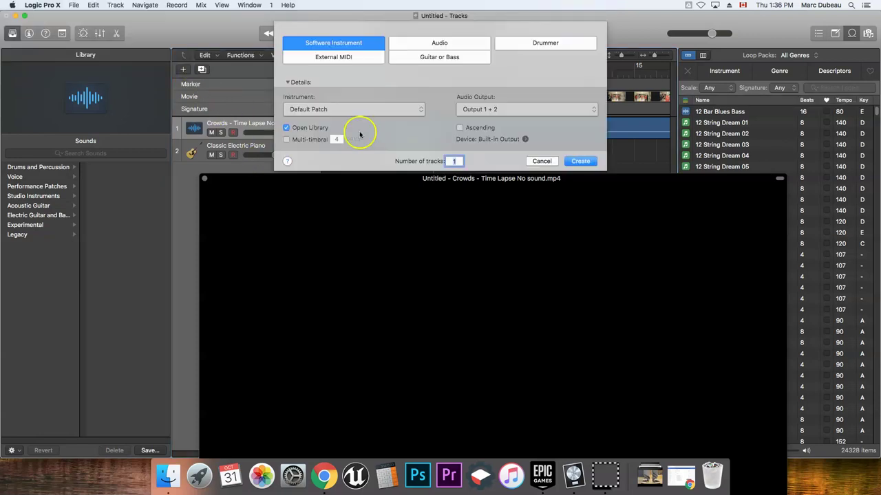
left_click(579, 161)
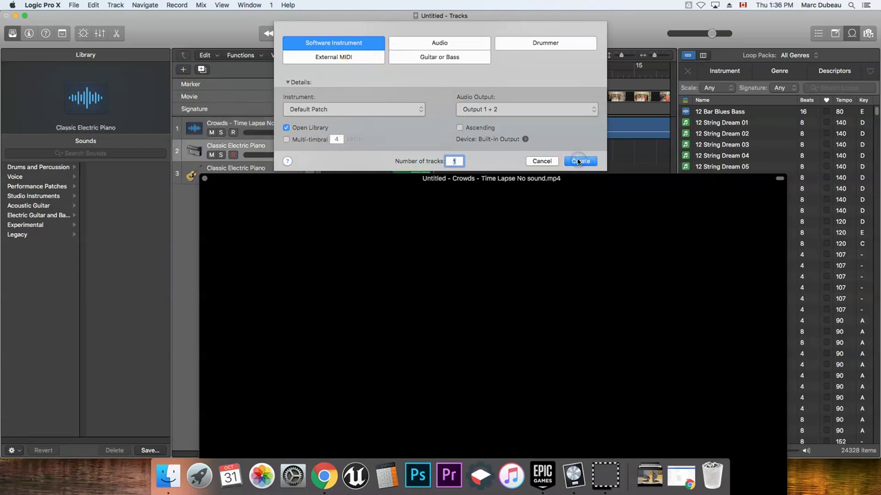